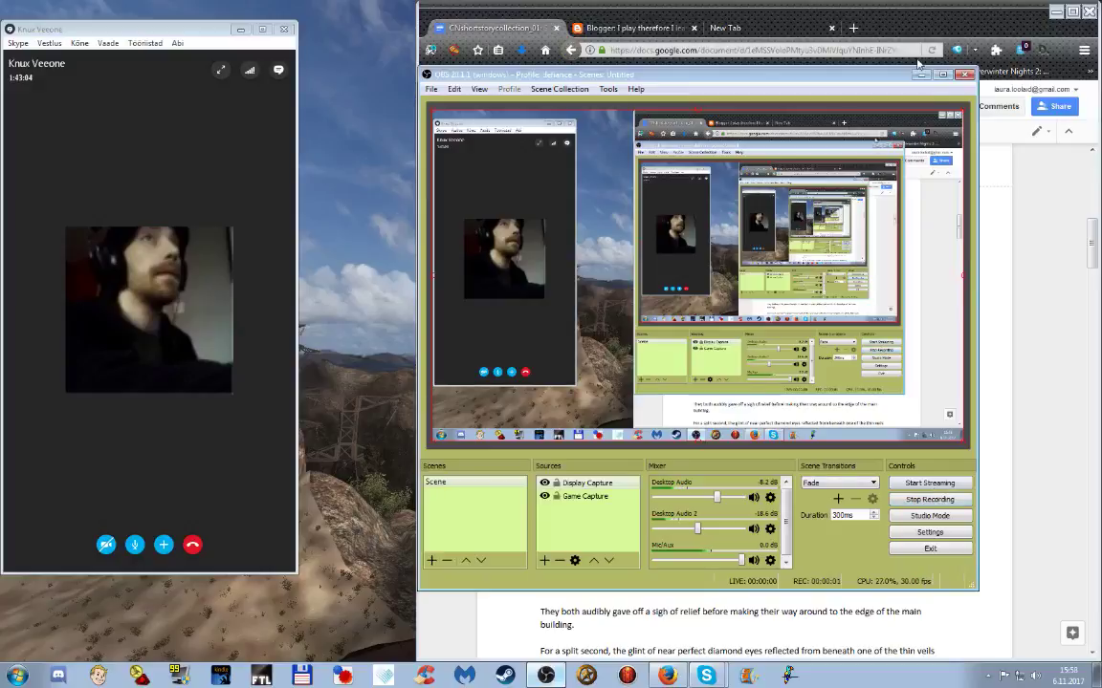
# Minimize OBS Studio to reveal the Google Docs story draft with its red planning notes.
pyautogui.click(919, 74)
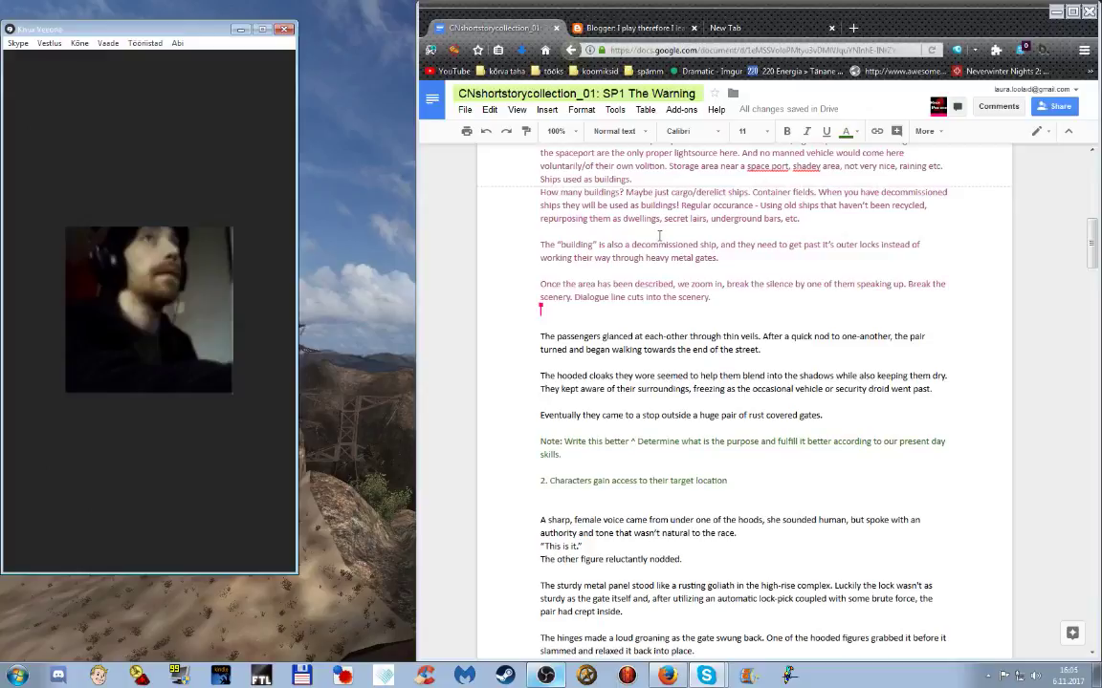
# Begin the red planning note on the empty line with 'Could be'.
pyautogui.write('Could be')
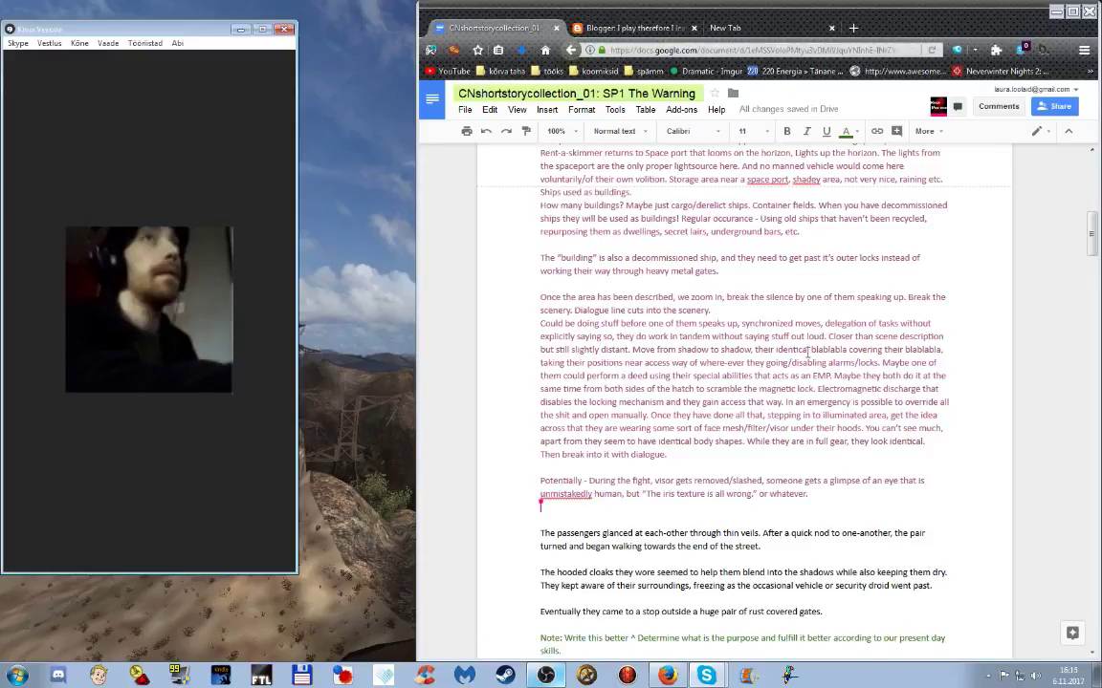
pyautogui.click(860, 465)
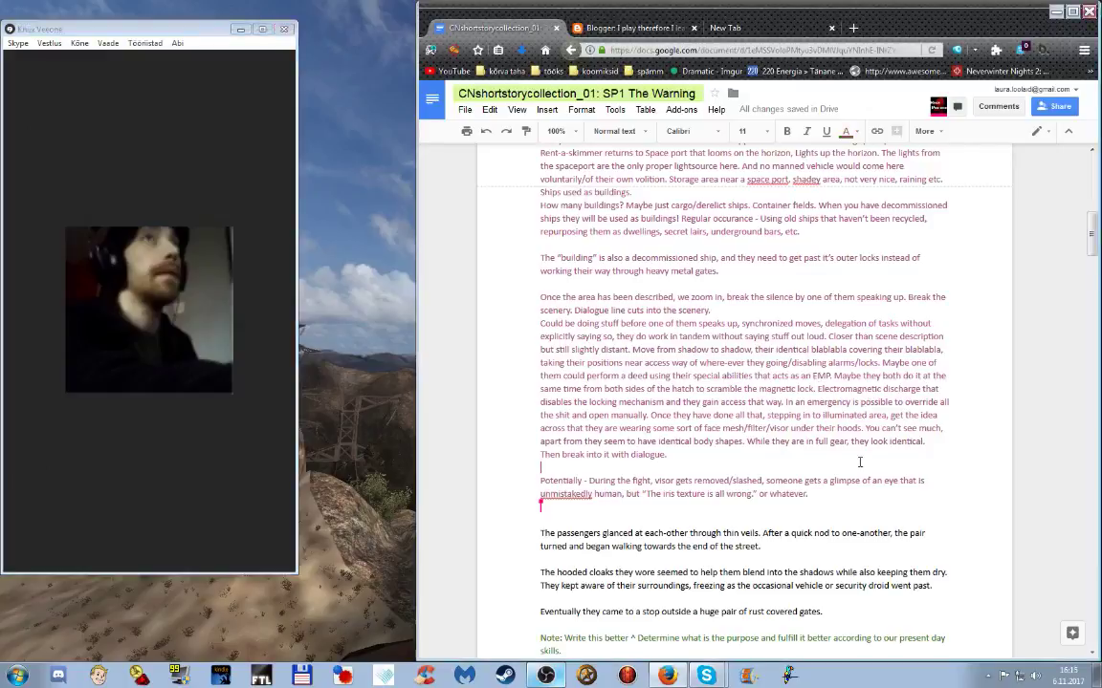
pyautogui.scroll(-3, 859, 463)
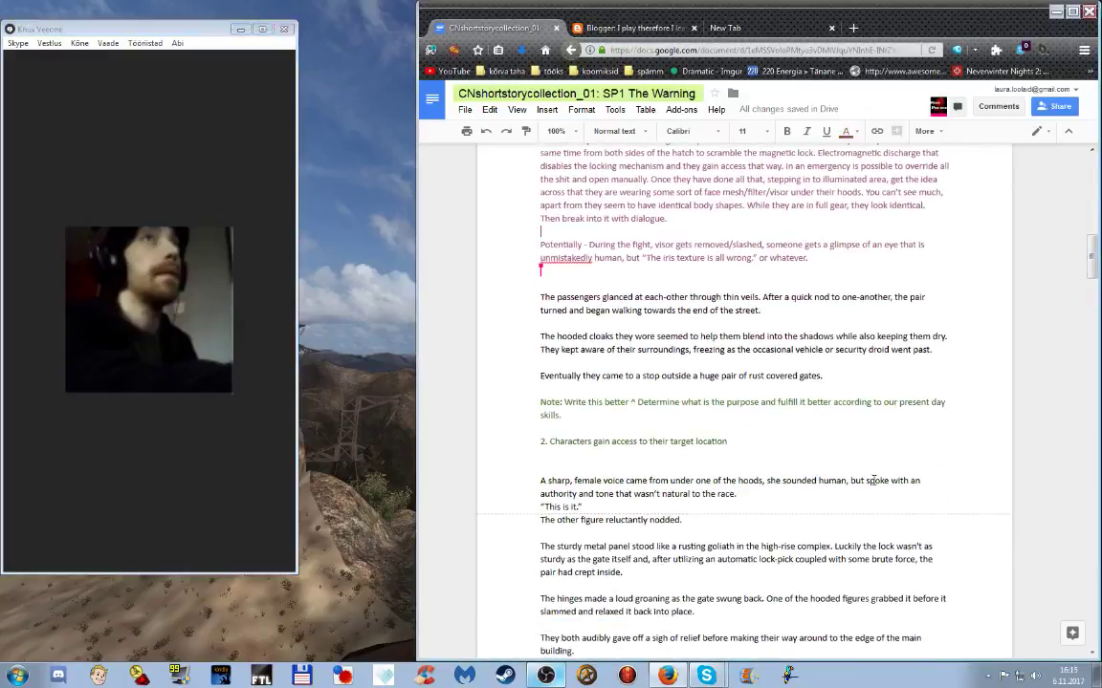
pyautogui.scroll(-2, 873, 480)
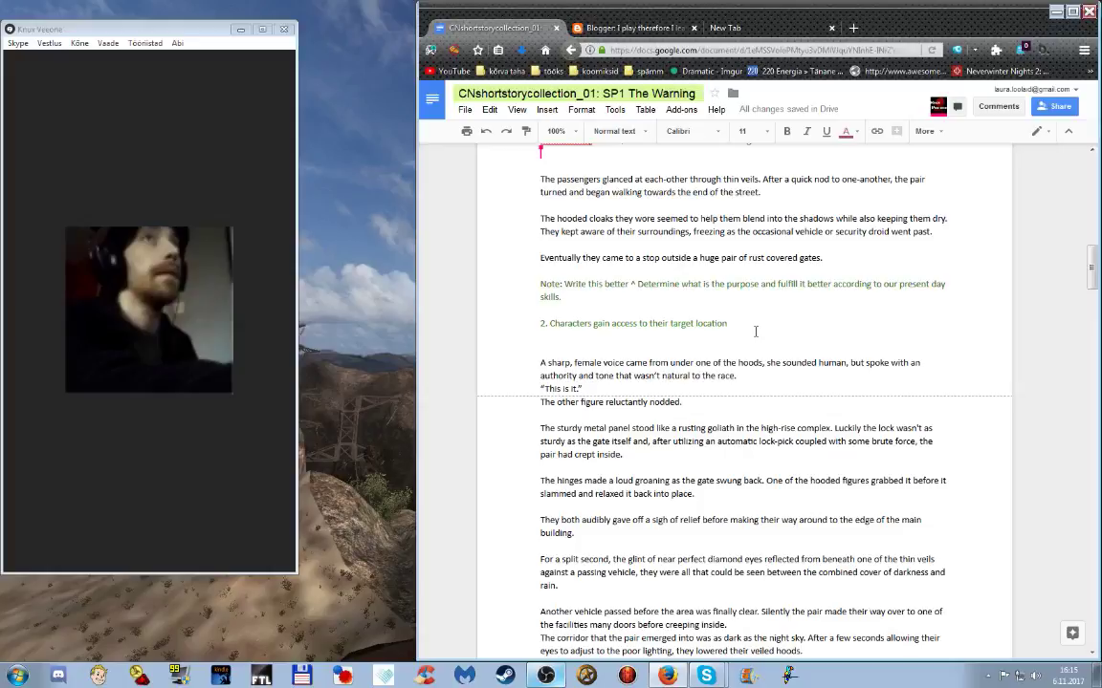
pyautogui.scroll(-3, 755, 400)
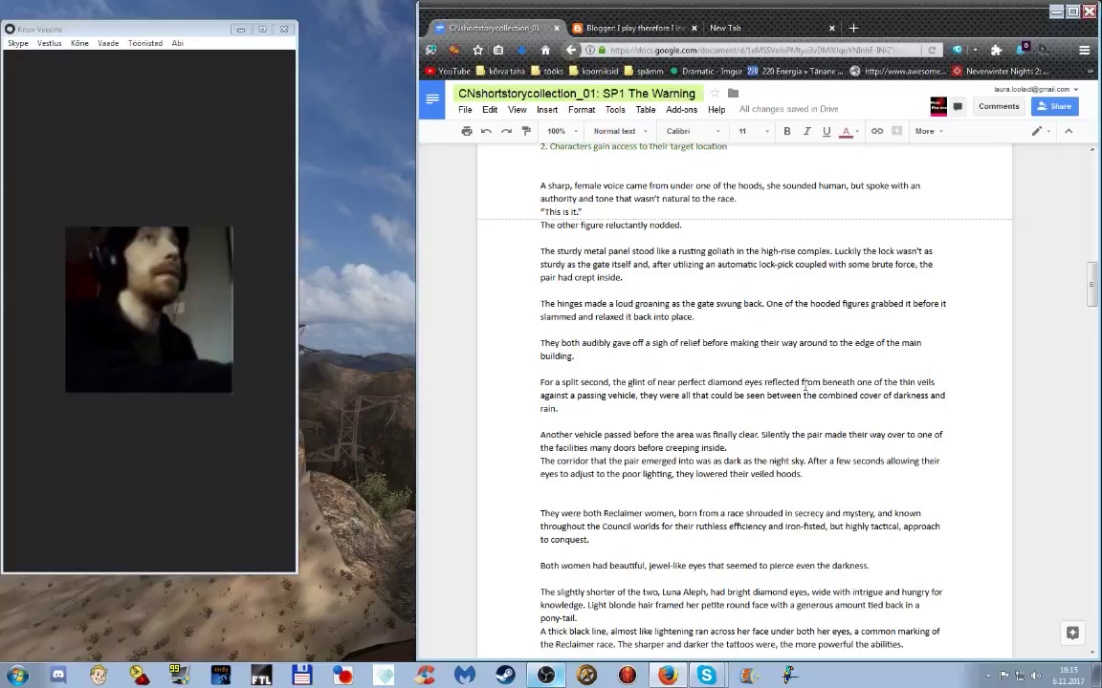
# Scroll past the Luna and Rogue introductions to the two soldiers guarding the entryway.
pyautogui.scroll(-1, 805, 385)
pyautogui.scroll(-3, 806, 385)
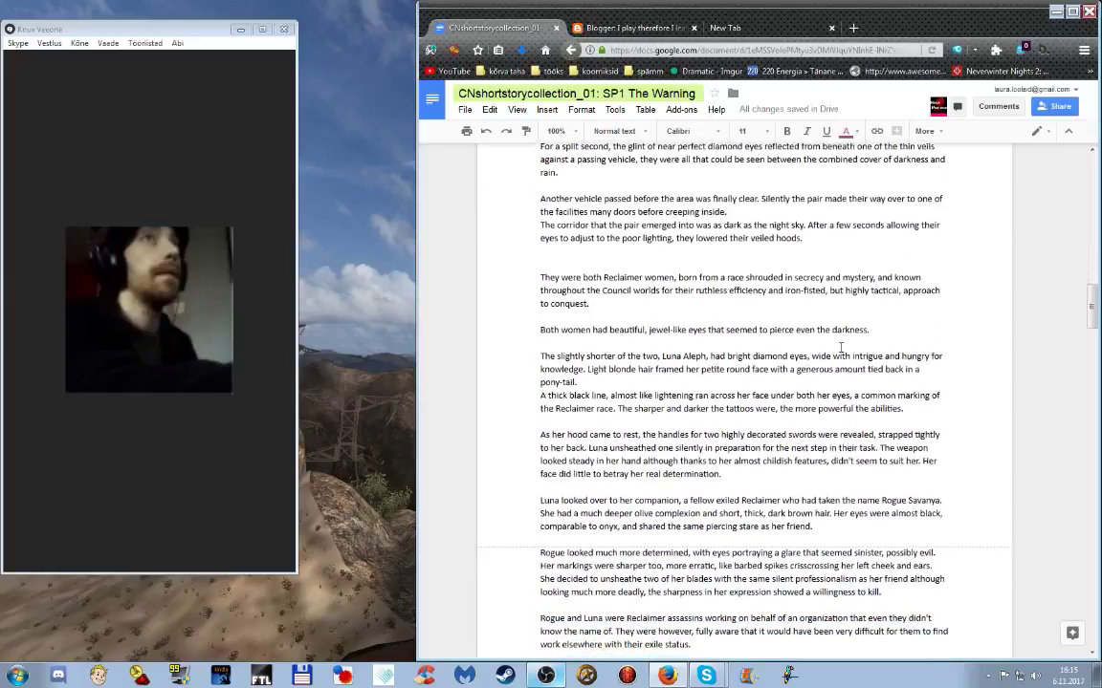
pyautogui.scroll(-2, 792, 450)
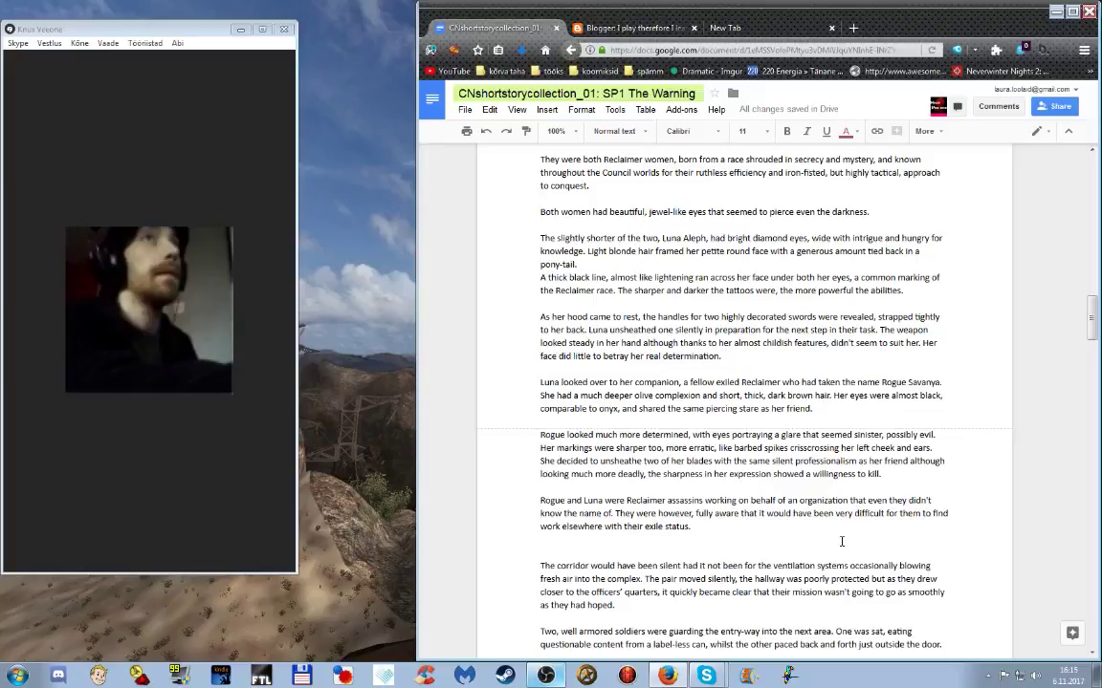
pyautogui.scroll(1, 841, 542)
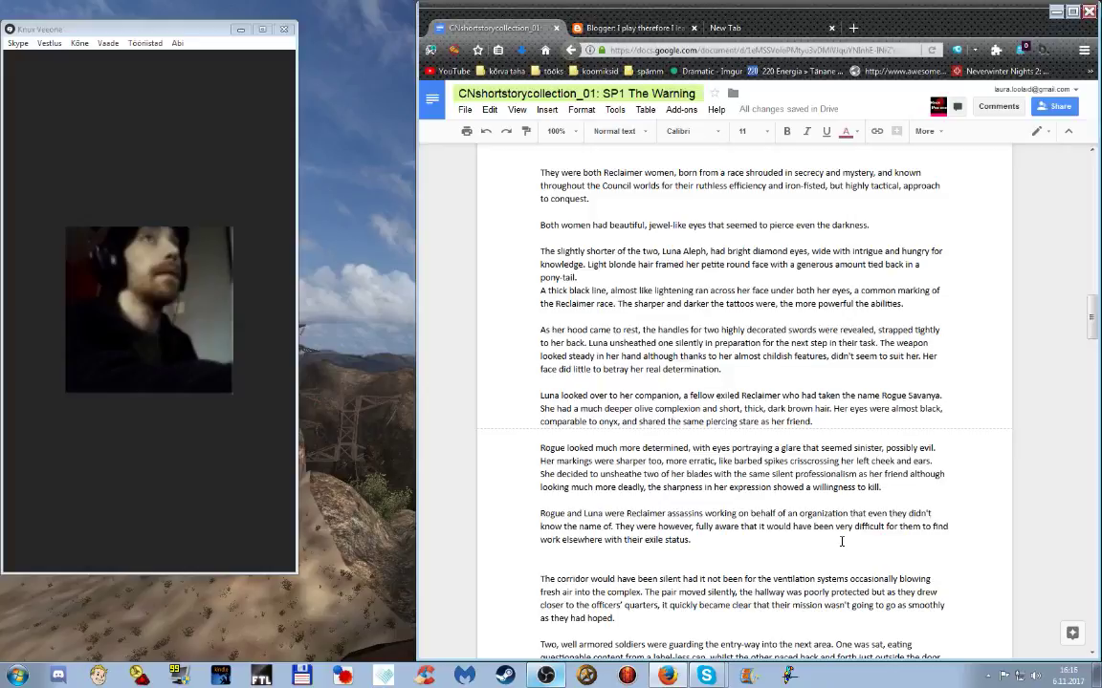
pyautogui.scroll(1, 841, 542)
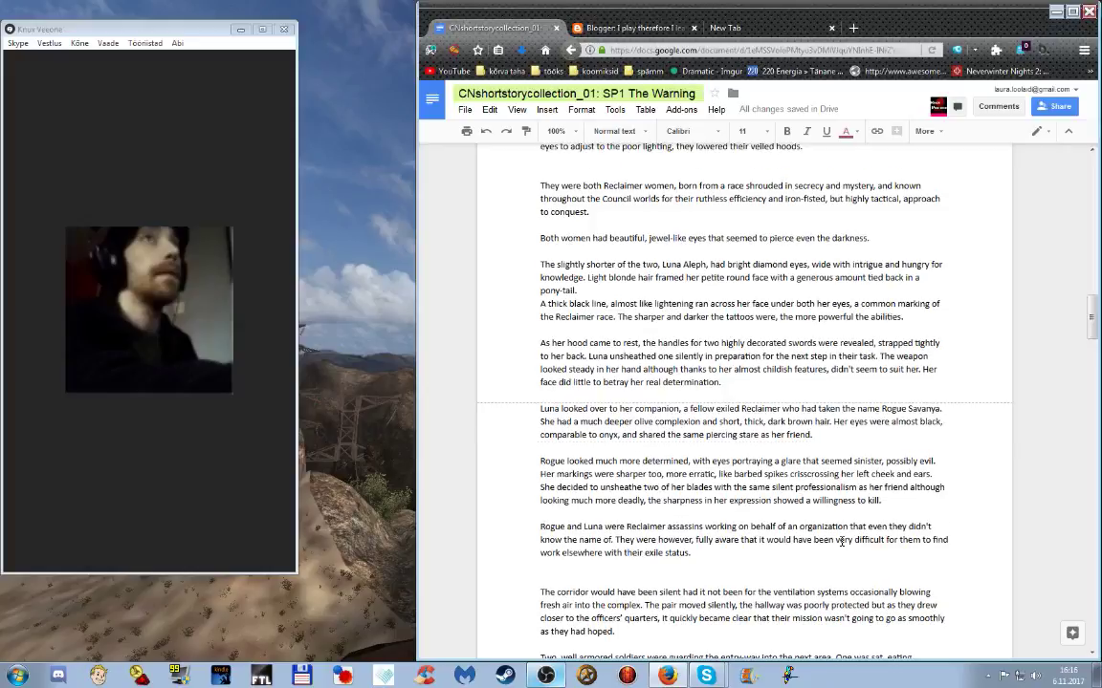
pyautogui.scroll(-1, 841, 542)
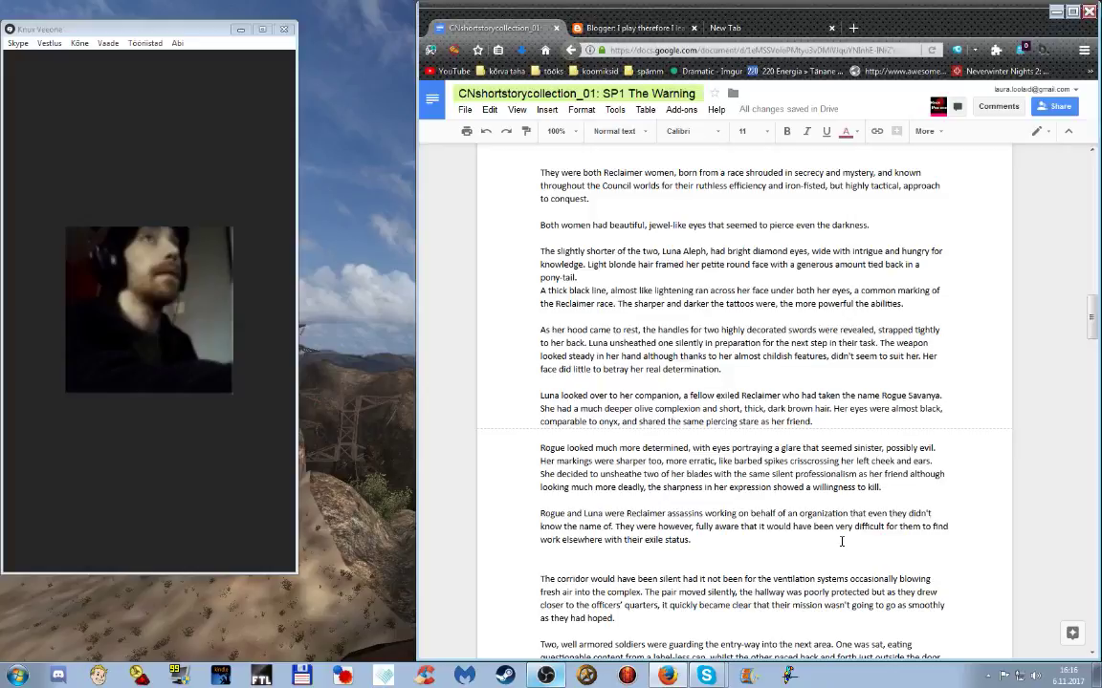
pyautogui.scroll(1, 841, 541)
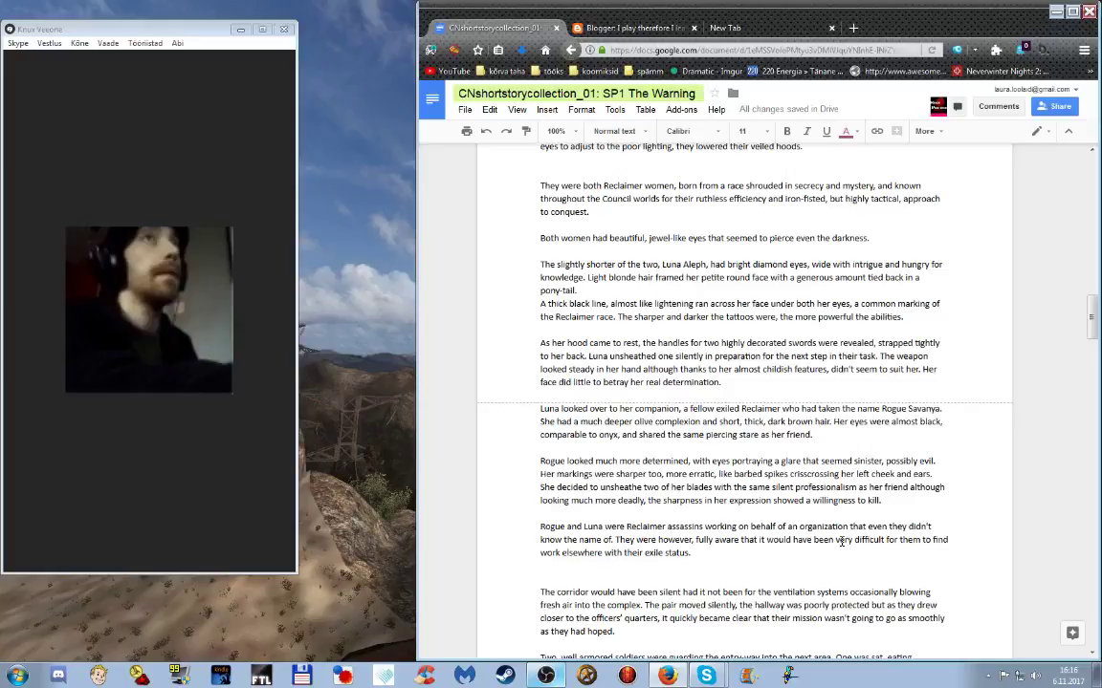
pyautogui.scroll(1, 841, 541)
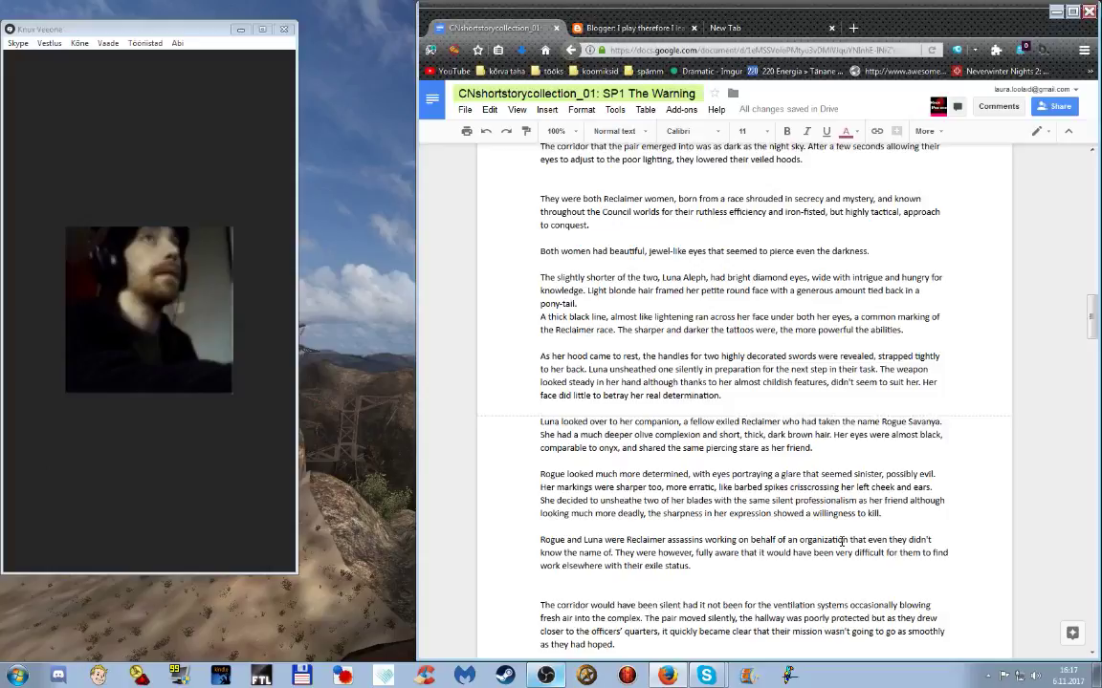
pyautogui.scroll(1, 841, 541)
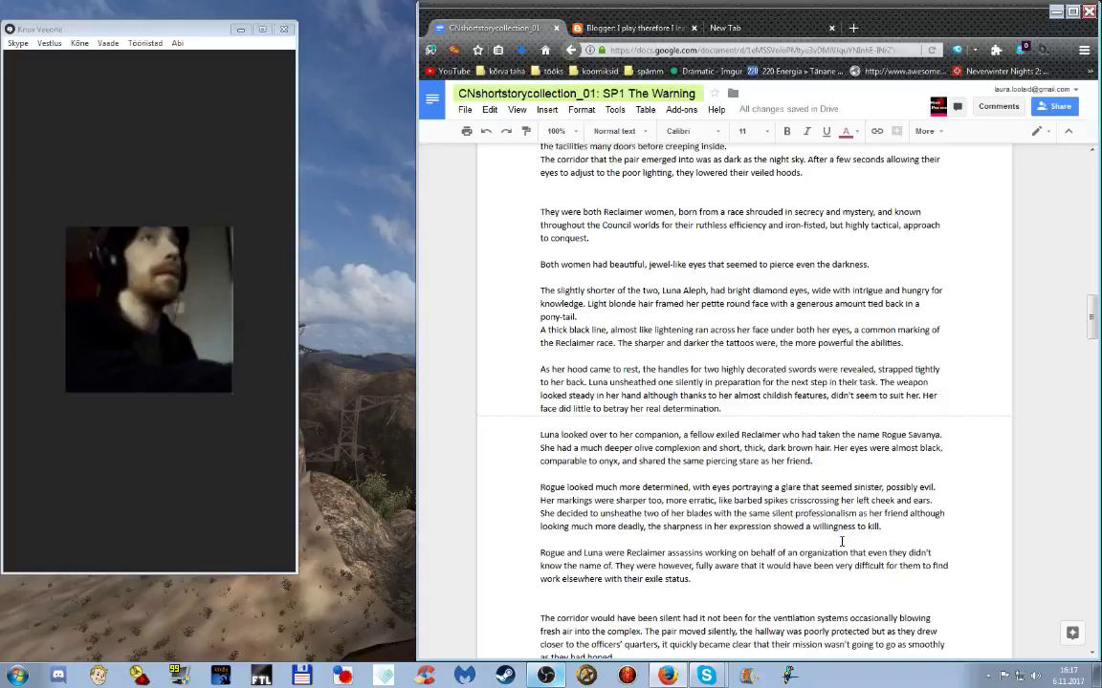
pyautogui.scroll(-10, 842, 543)
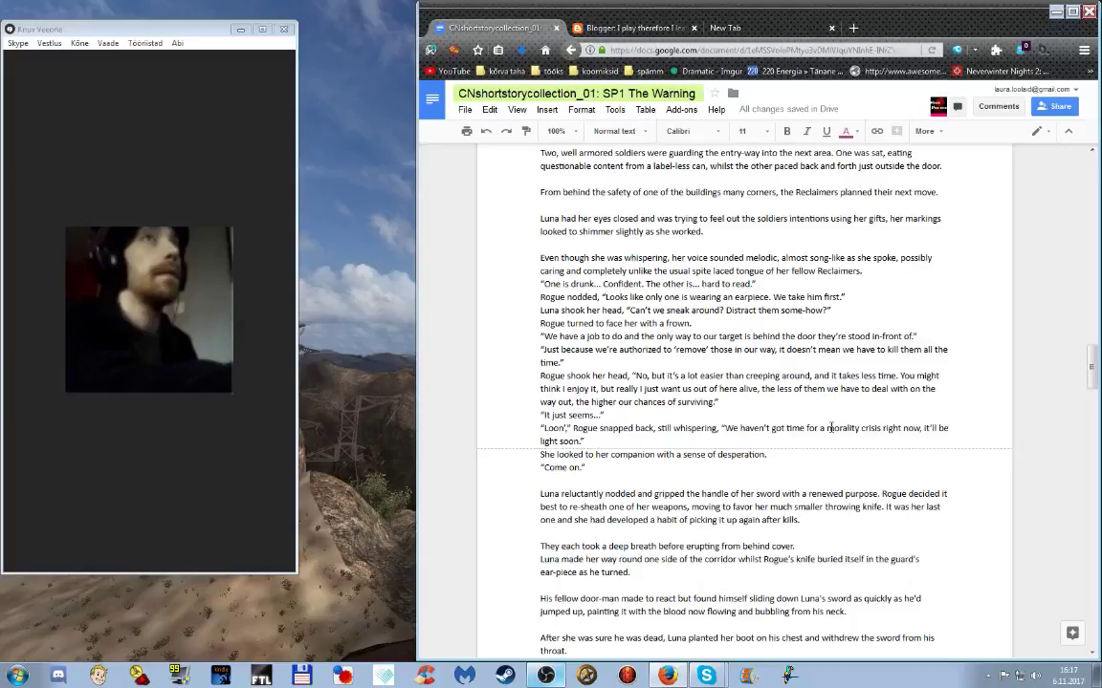
# Scroll to the guard fight and the hack-resistant keypad beside the door.
pyautogui.scroll(-3, 822, 421)
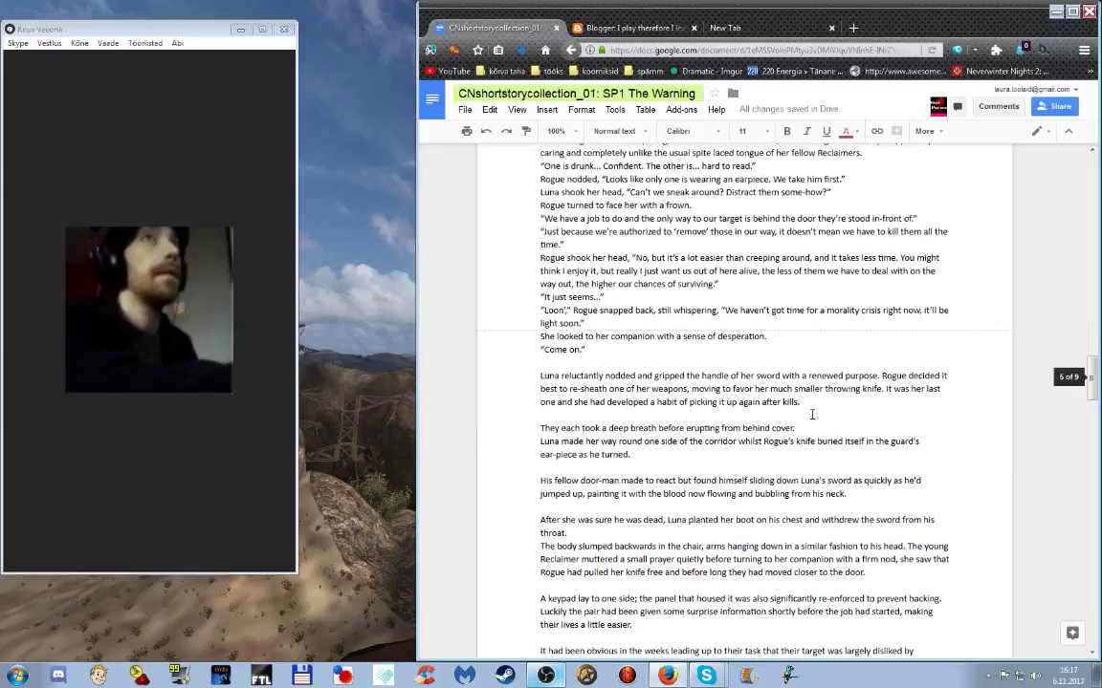
pyautogui.scroll(-1, 811, 414)
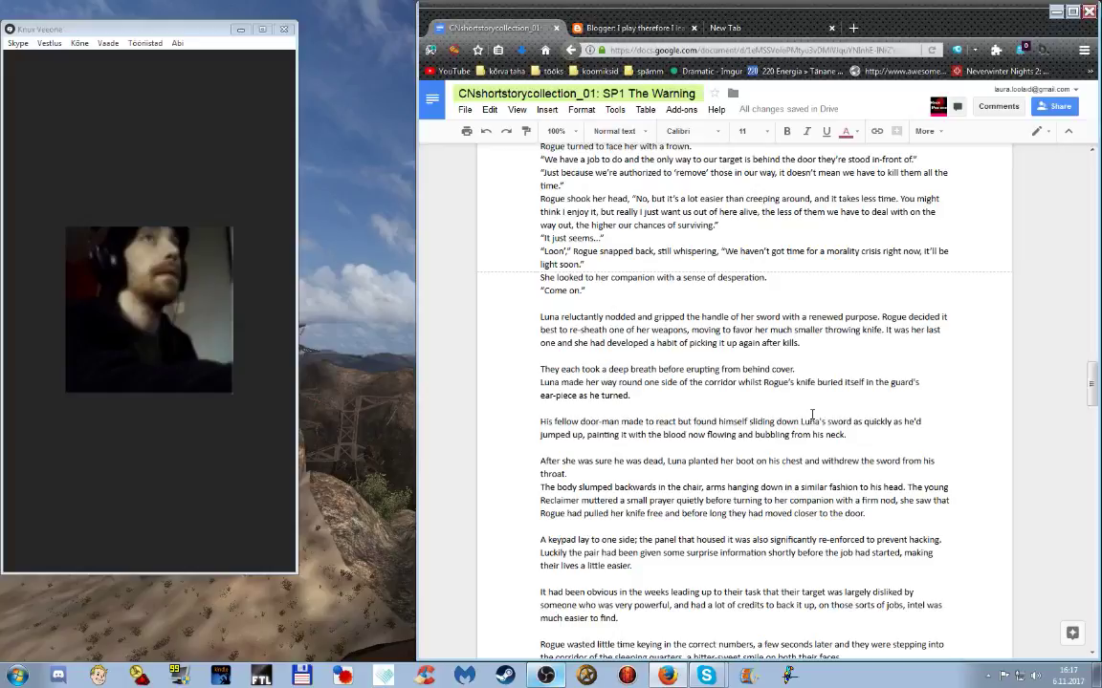
pyautogui.scroll(1, 812, 414)
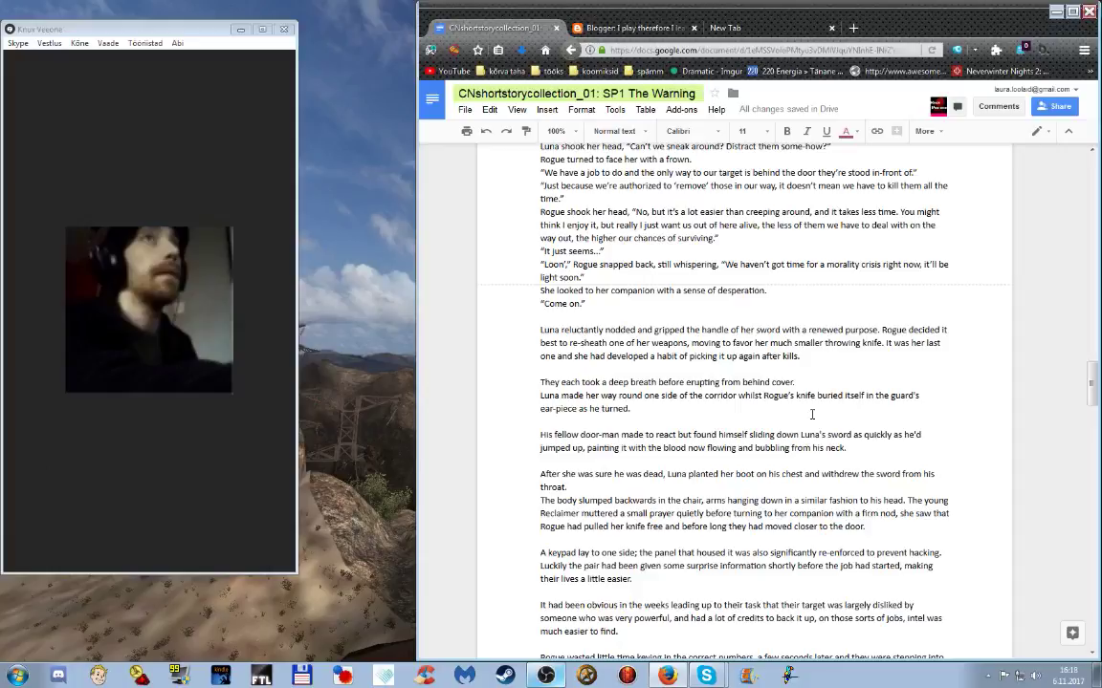
pyautogui.scroll(1, 812, 414)
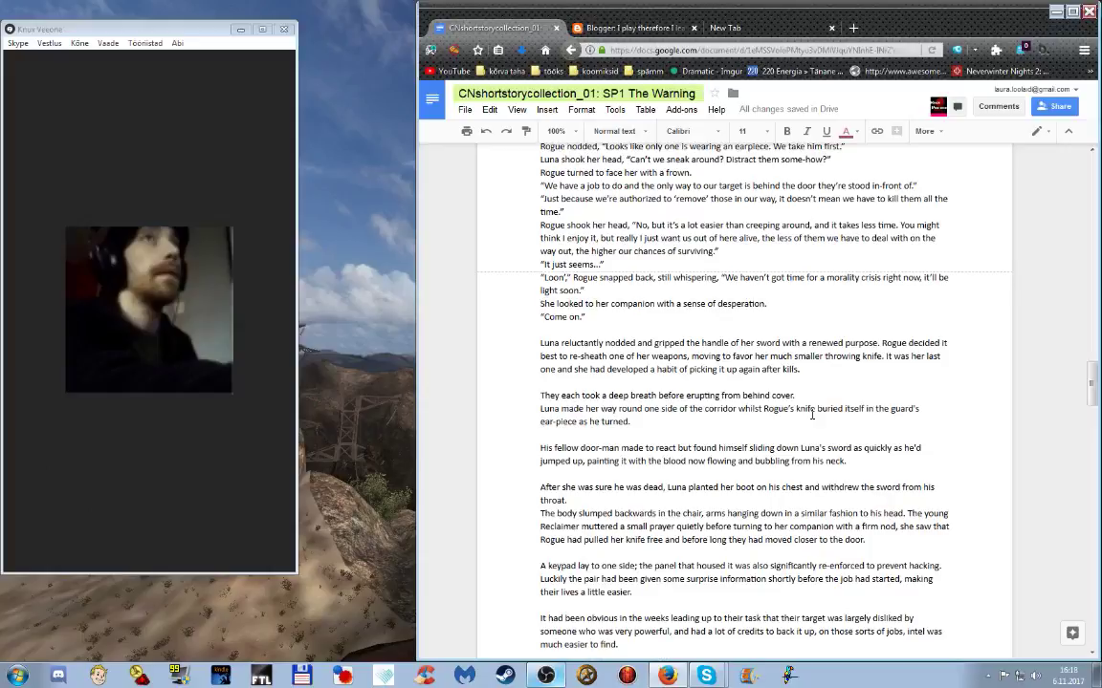
pyautogui.scroll(-1, 812, 414)
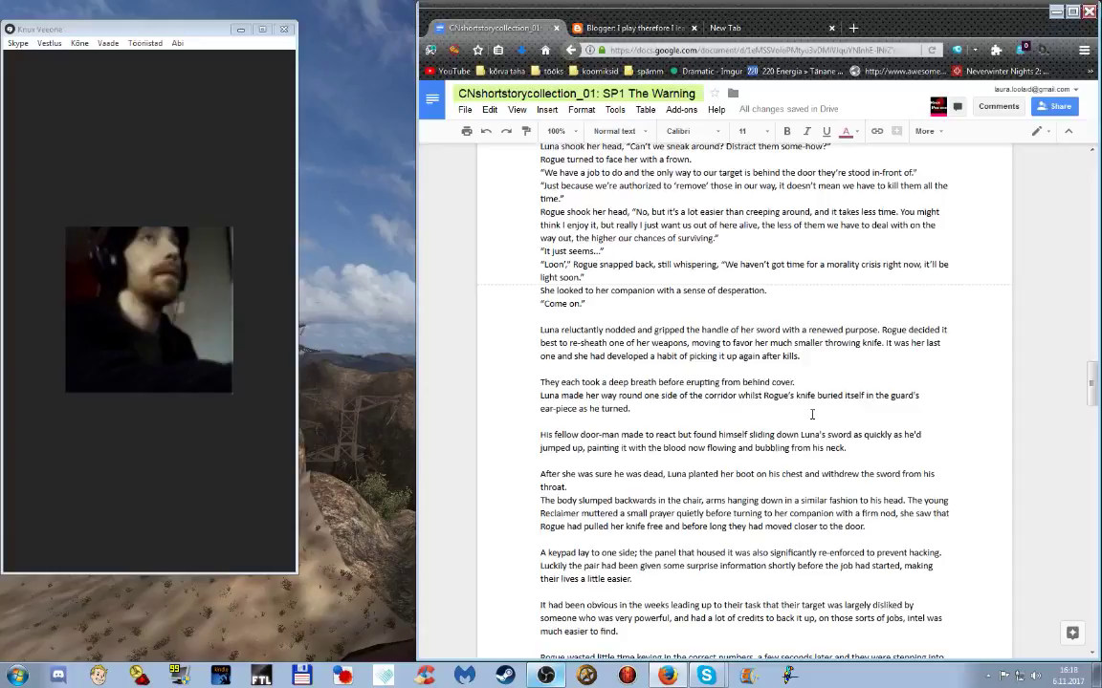
pyautogui.scroll(1, 811, 414)
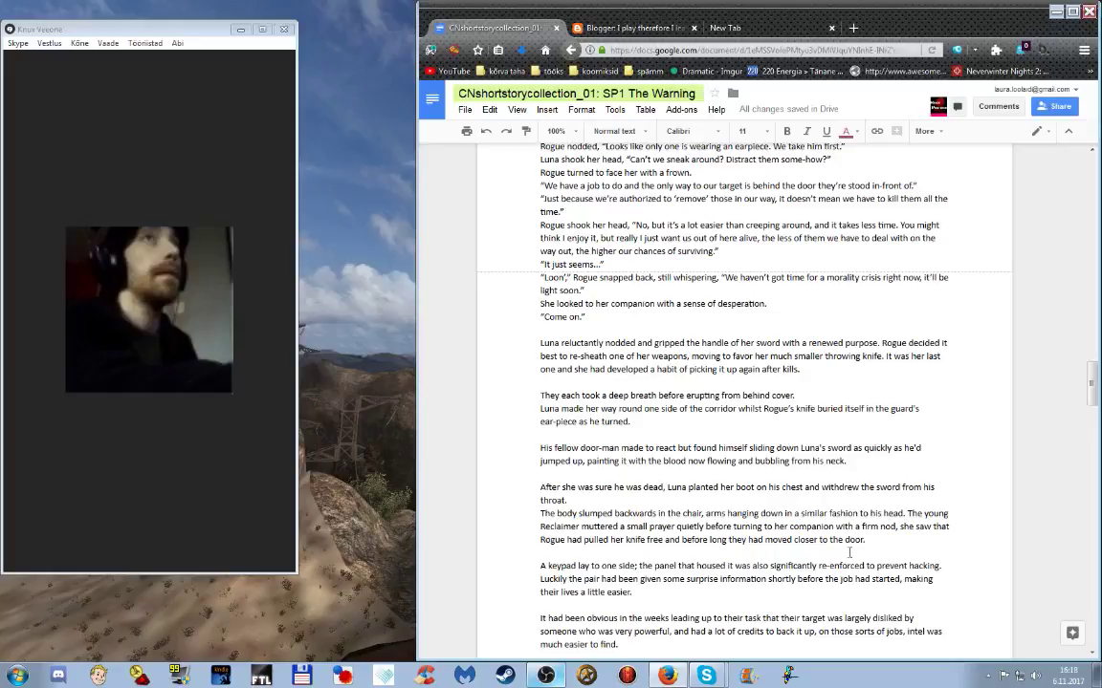
# Scroll down, then back up to the red notes above 'The passengers glanced at each-other'.
pyautogui.scroll(-10, 812, 414)
pyautogui.scroll(-15, 846, 543)
pyautogui.scroll(-15, 847, 544)
pyautogui.scroll(14, 846, 543)
pyautogui.scroll(15, 846, 543)
pyautogui.scroll(10, 821, 549)
pyautogui.scroll(12, 894, 340)
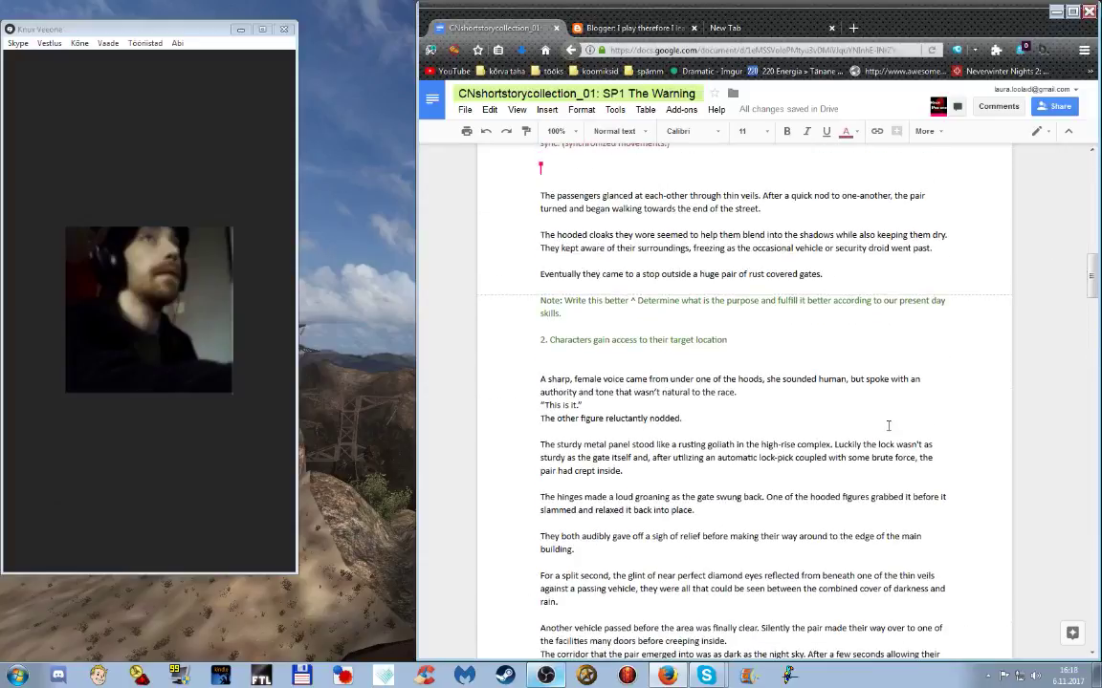
pyautogui.scroll(3, 865, 450)
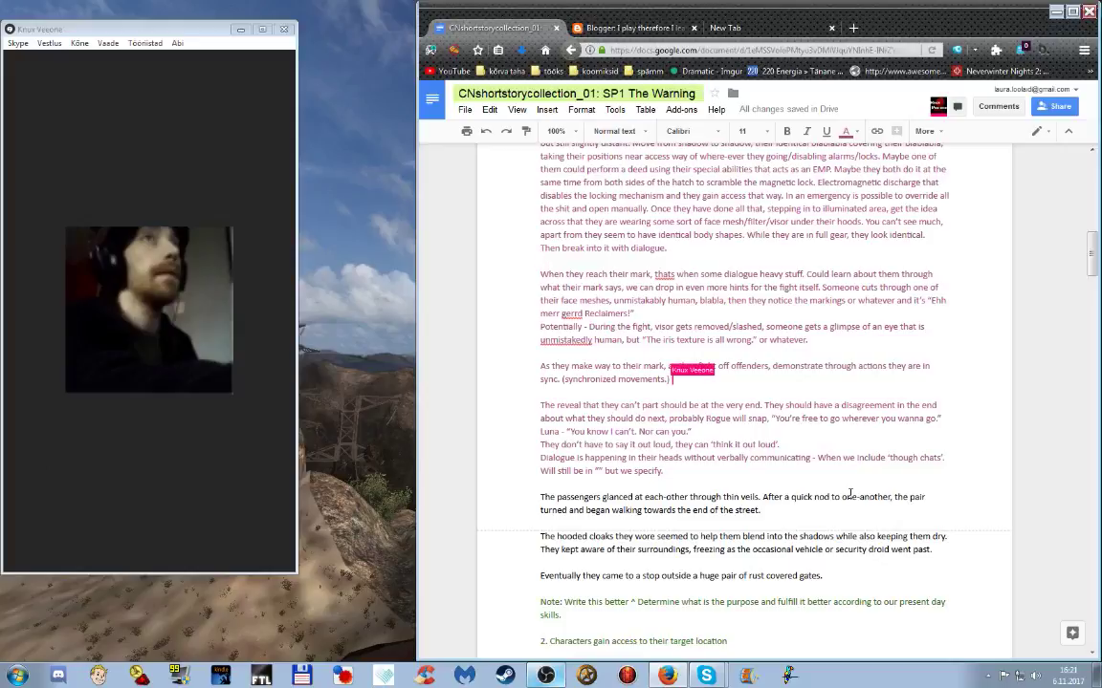
# Scroll from the hooded-figures passage down to the 'Do you have any last words?' scene.
pyautogui.scroll(-6, 751, 472)
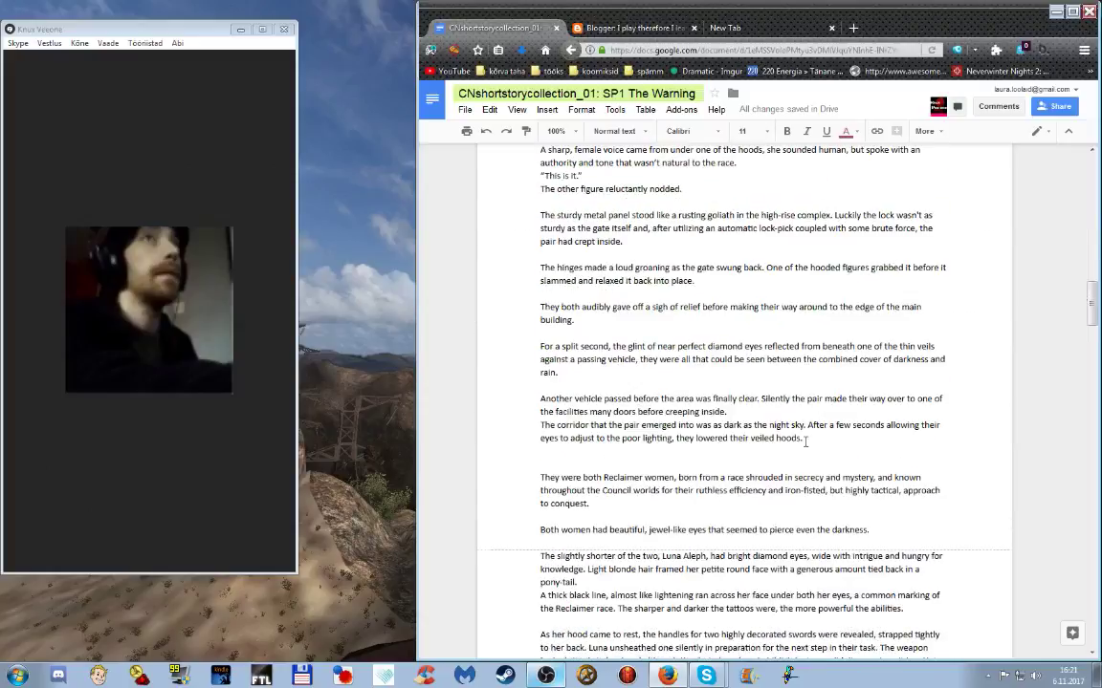
pyautogui.scroll(-5, 963, 462)
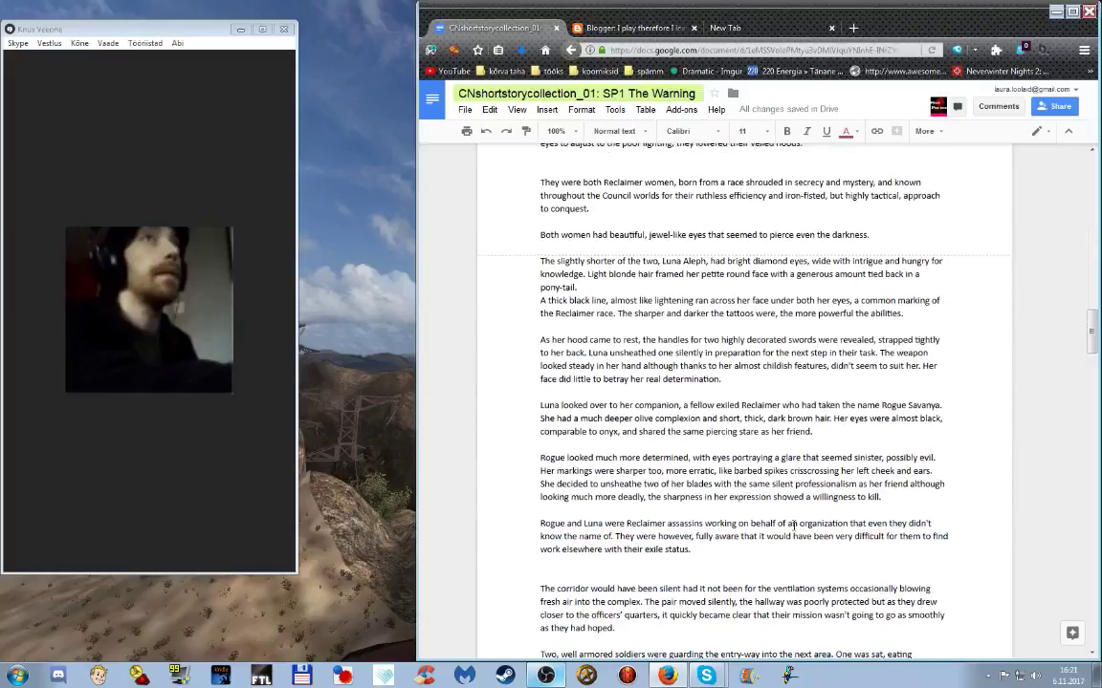
pyautogui.scroll(-3, 782, 409)
pyautogui.scroll(-3, 782, 408)
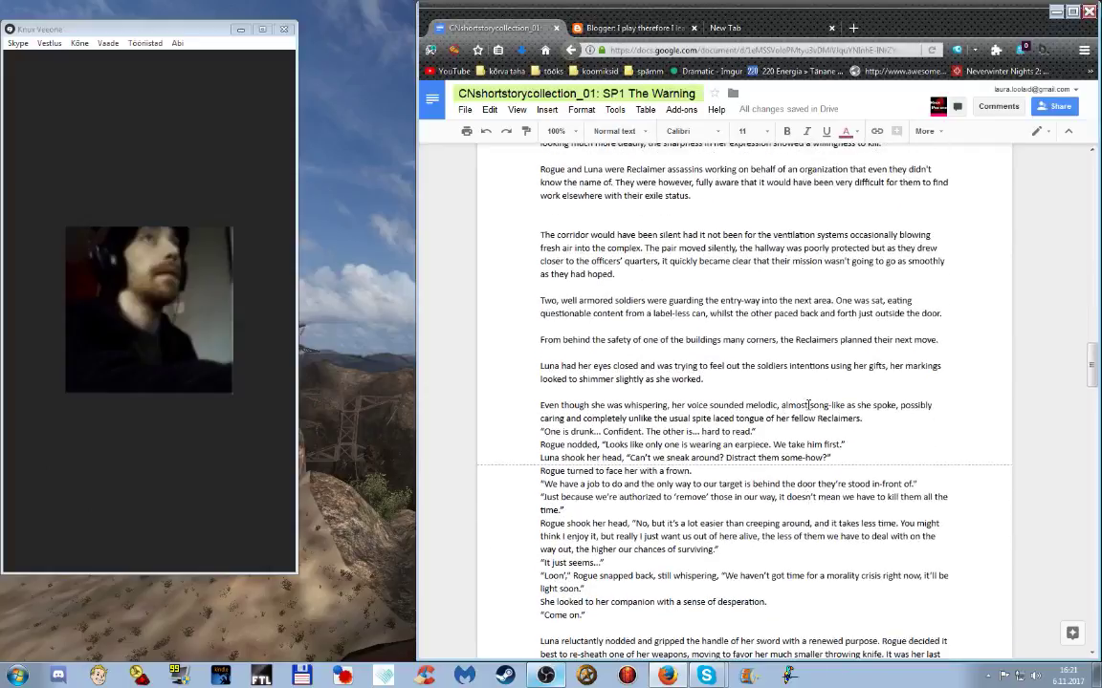
pyautogui.scroll(-3, 808, 410)
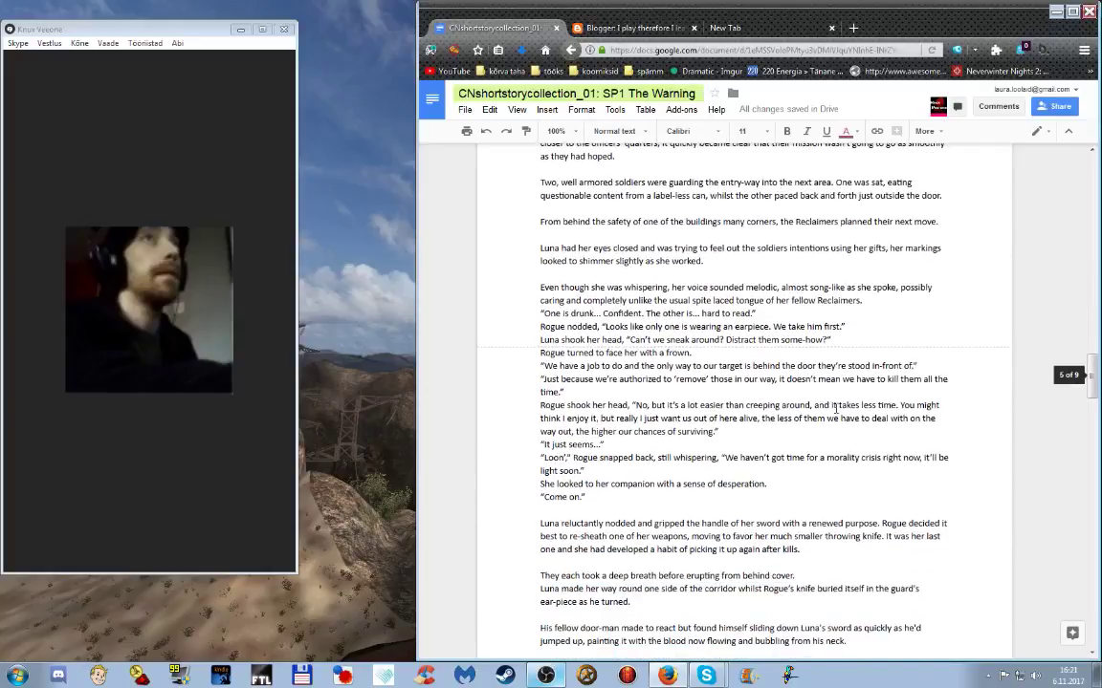
pyautogui.scroll(-3, 835, 407)
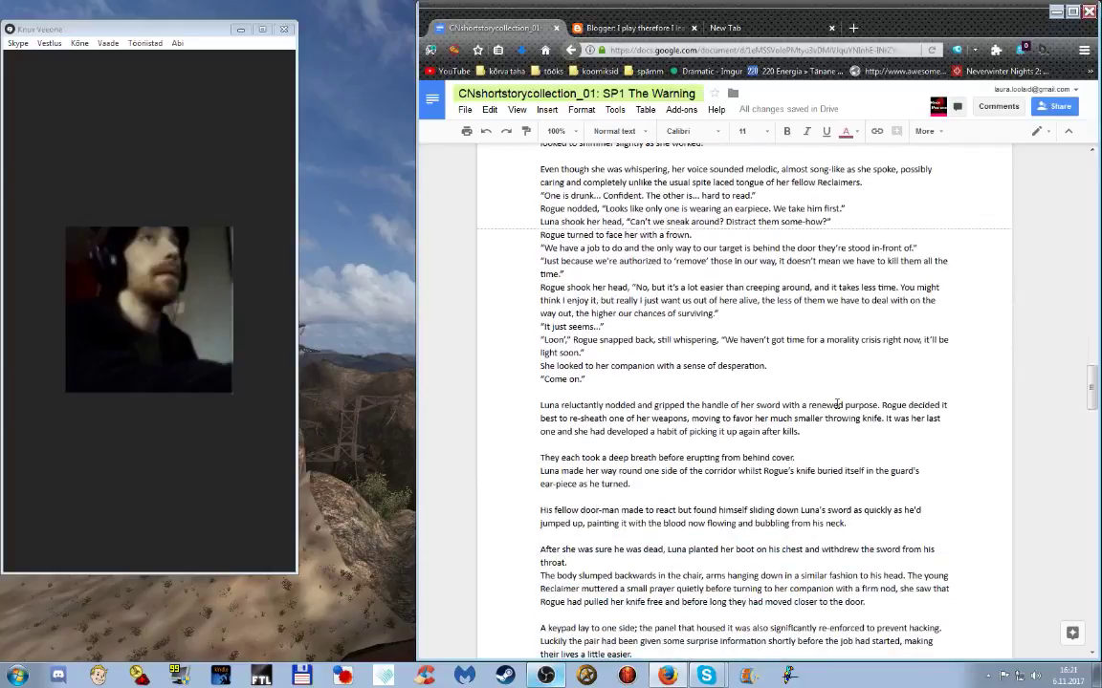
pyautogui.scroll(-3, 836, 406)
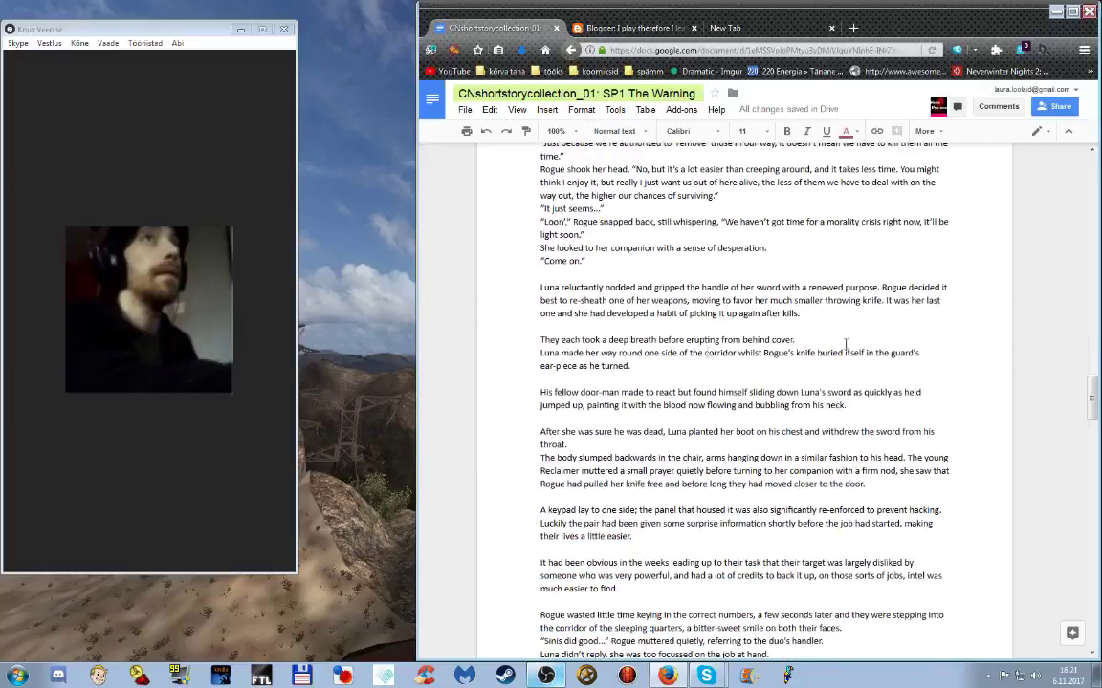
pyautogui.scroll(-4, 823, 379)
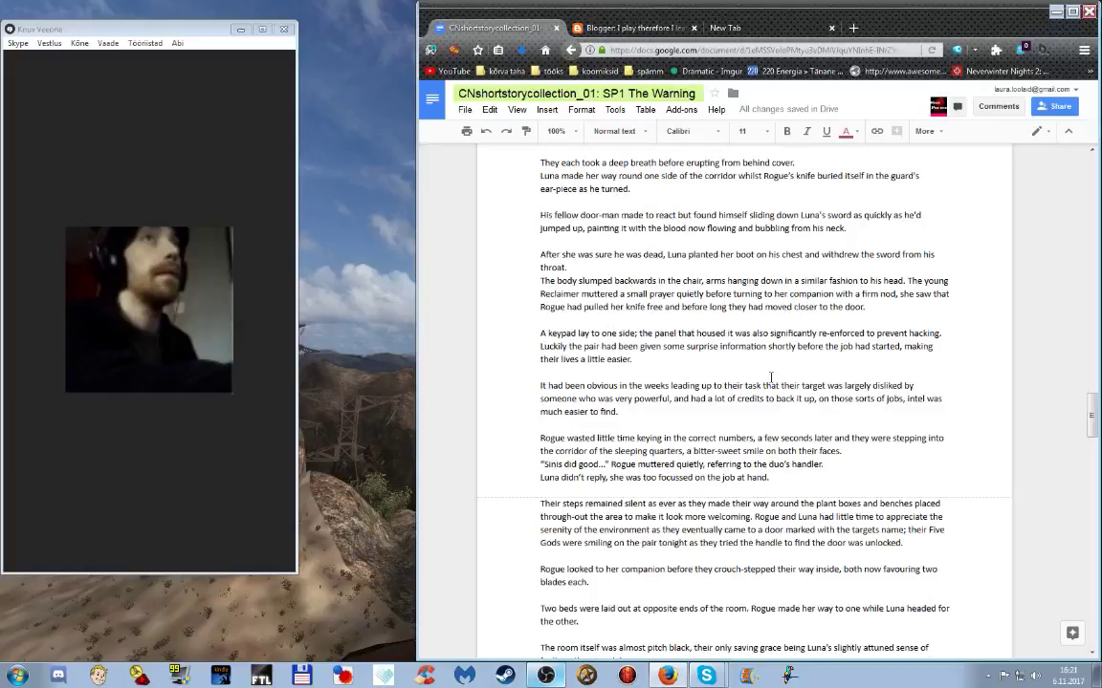
pyautogui.scroll(-4, 823, 406)
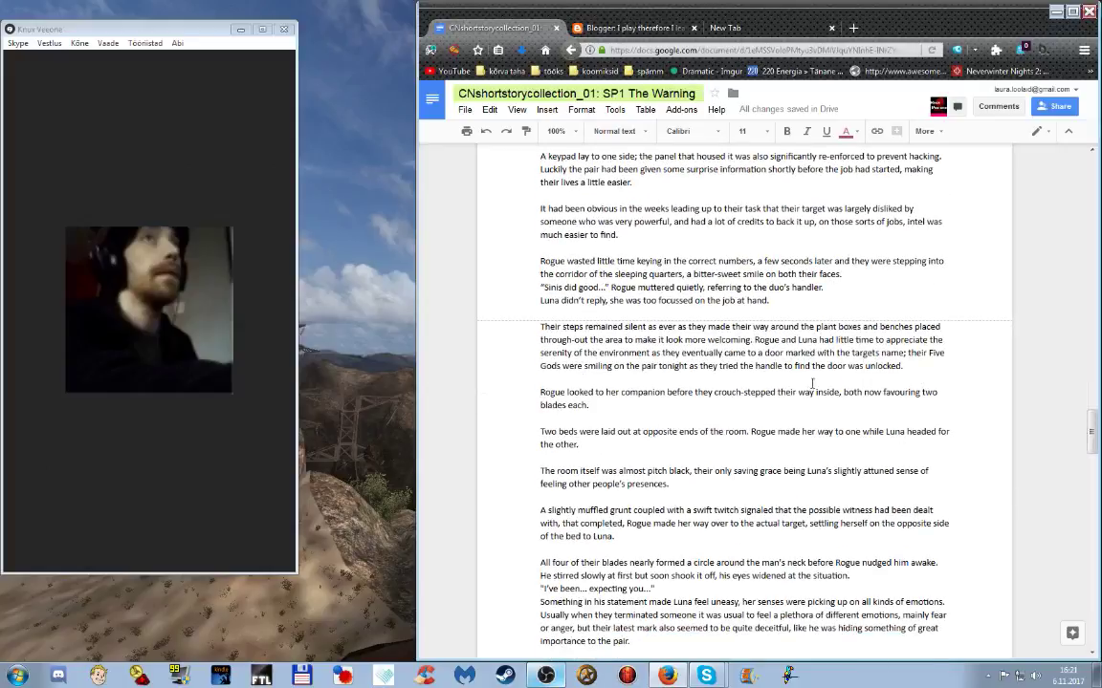
pyautogui.scroll(-3, 815, 383)
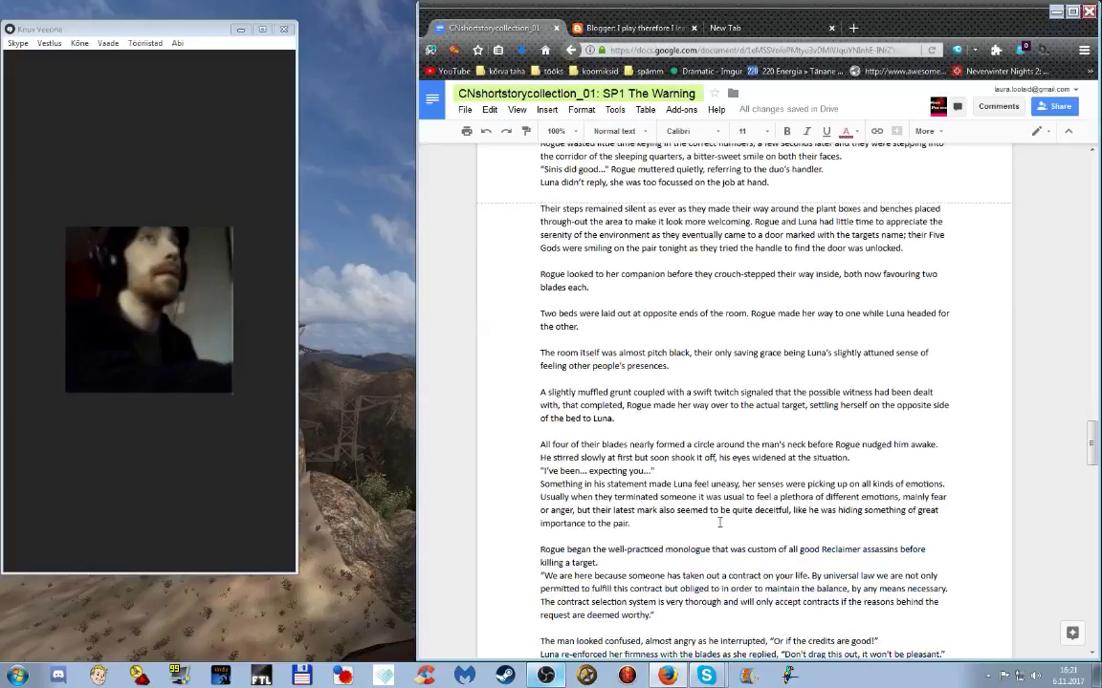
pyautogui.scroll(-3, 870, 508)
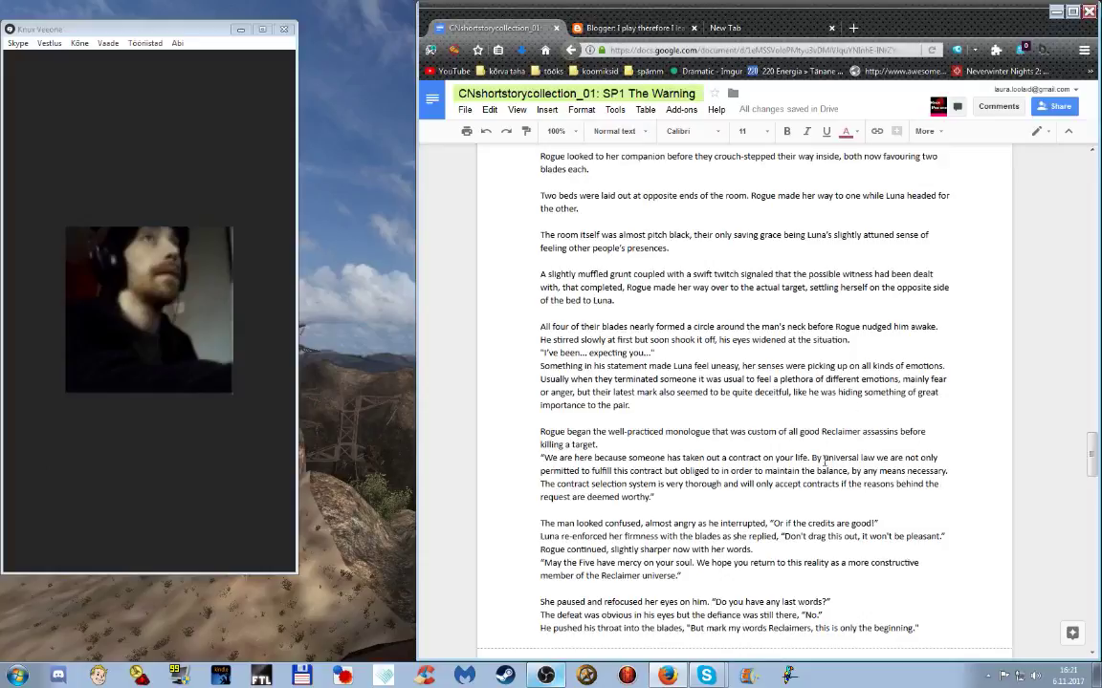
pyautogui.scroll(-3, 849, 470)
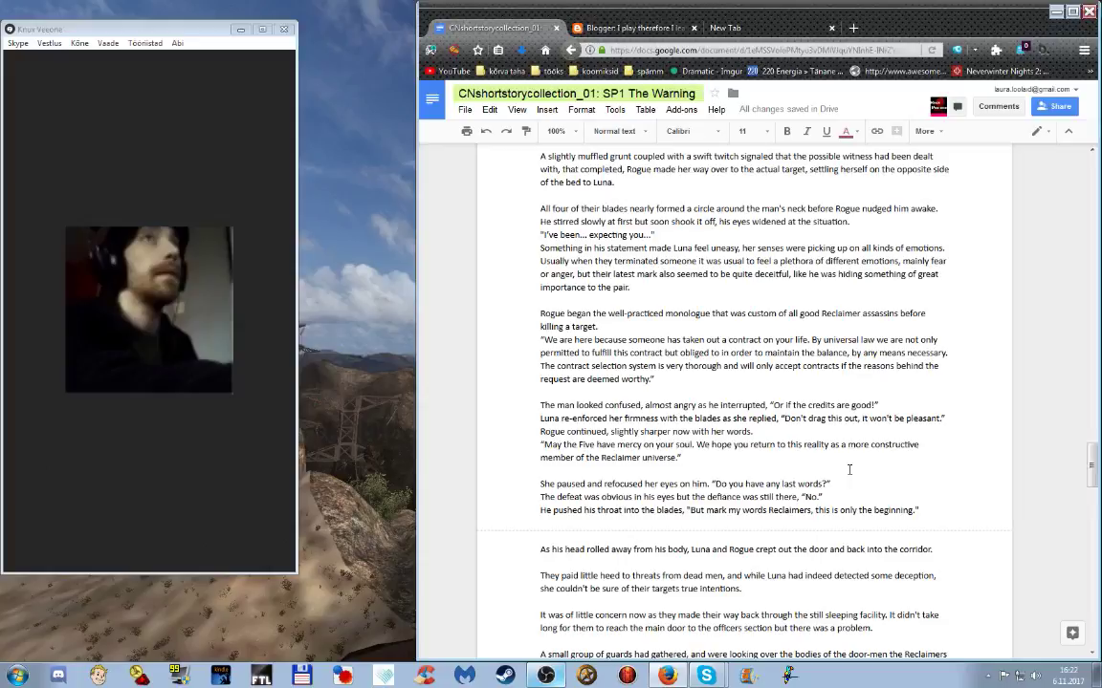
pyautogui.scroll(1, 848, 470)
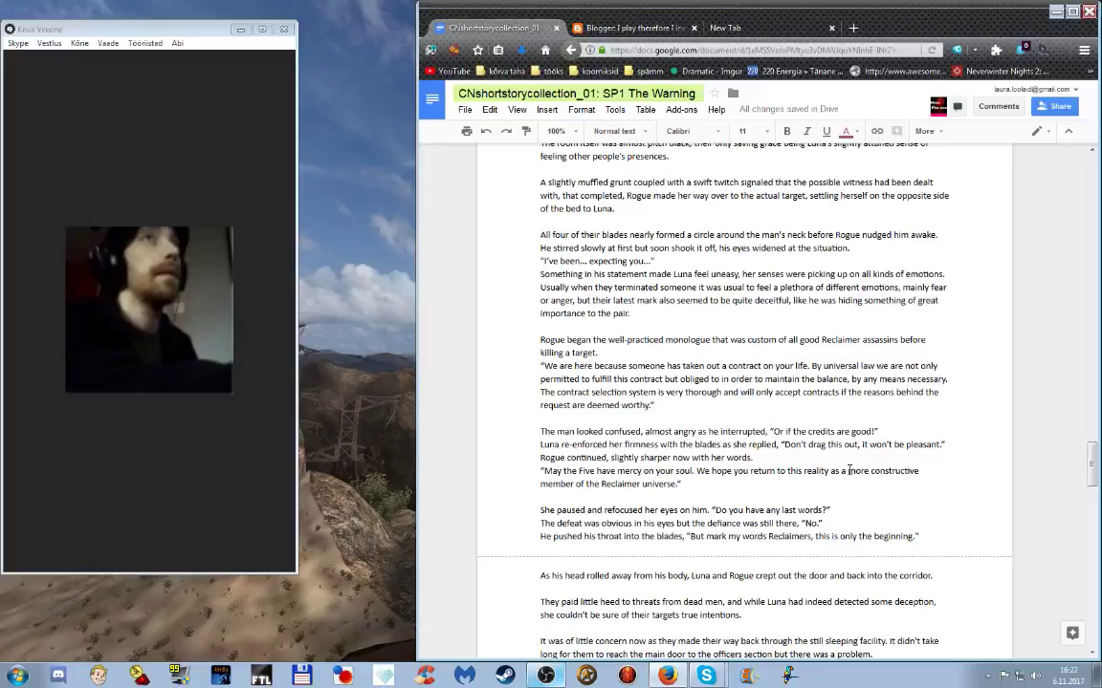
pyautogui.scroll(1, 848, 471)
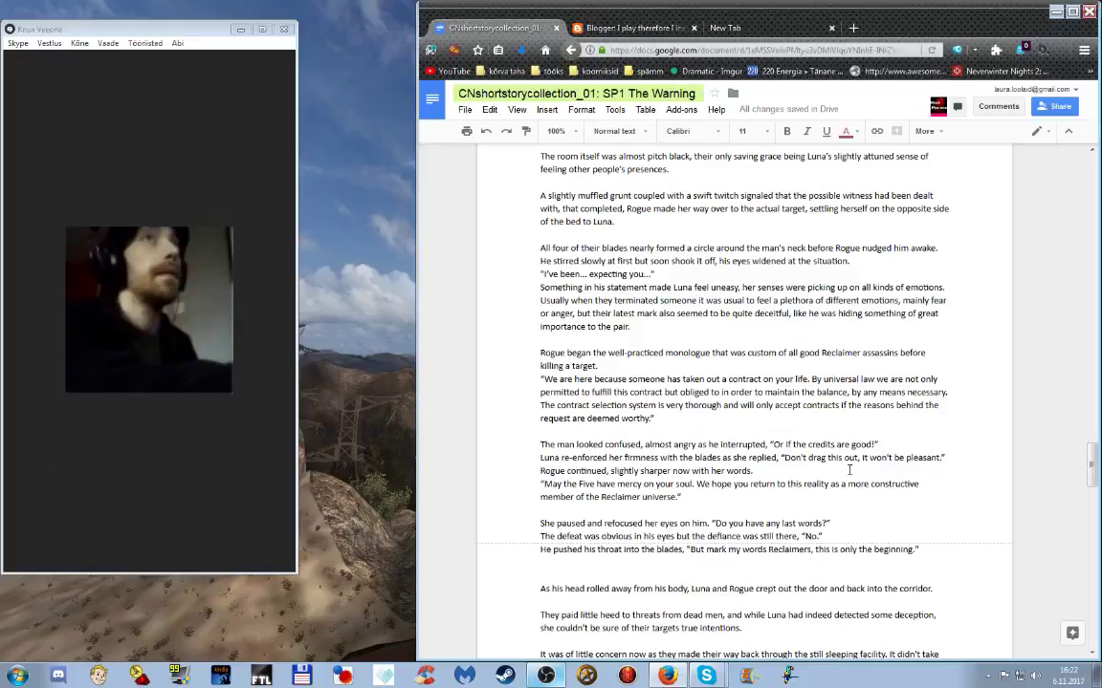
pyautogui.scroll(1, 849, 470)
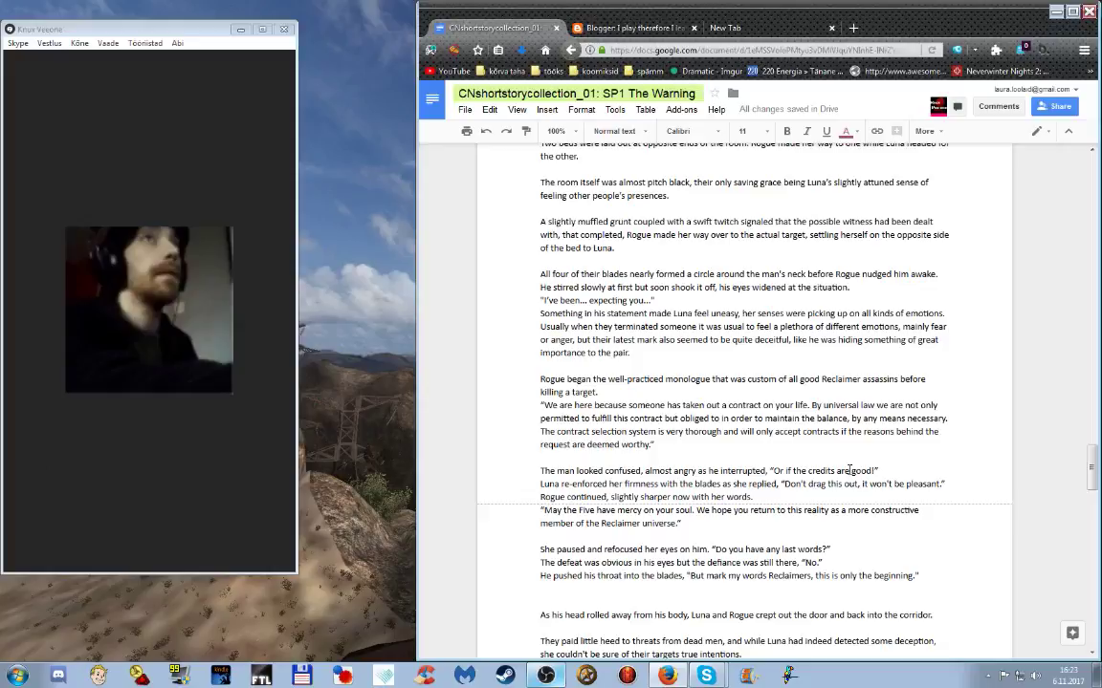
pyautogui.scroll(1, 849, 470)
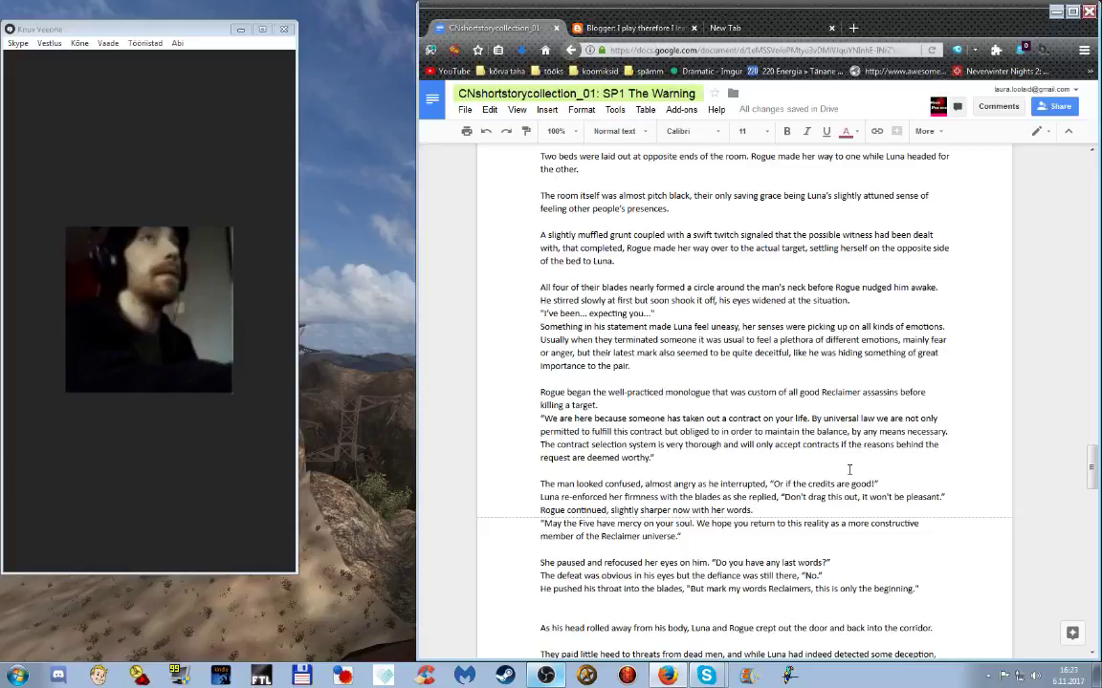
pyautogui.scroll(1, 850, 469)
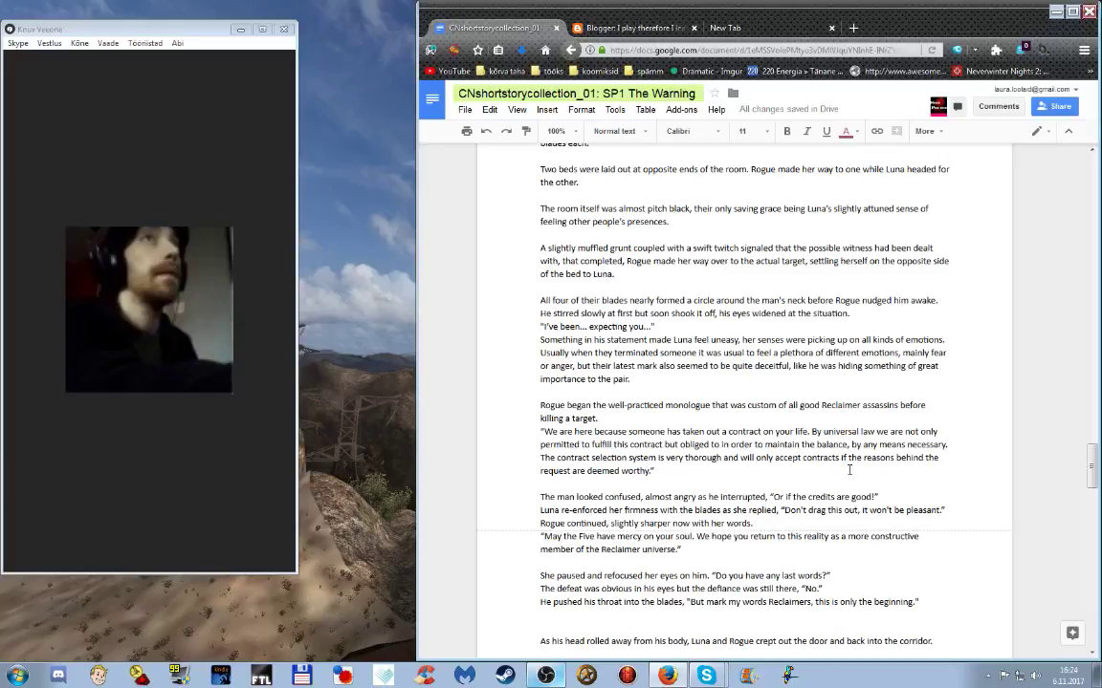
pyautogui.scroll(1, 849, 470)
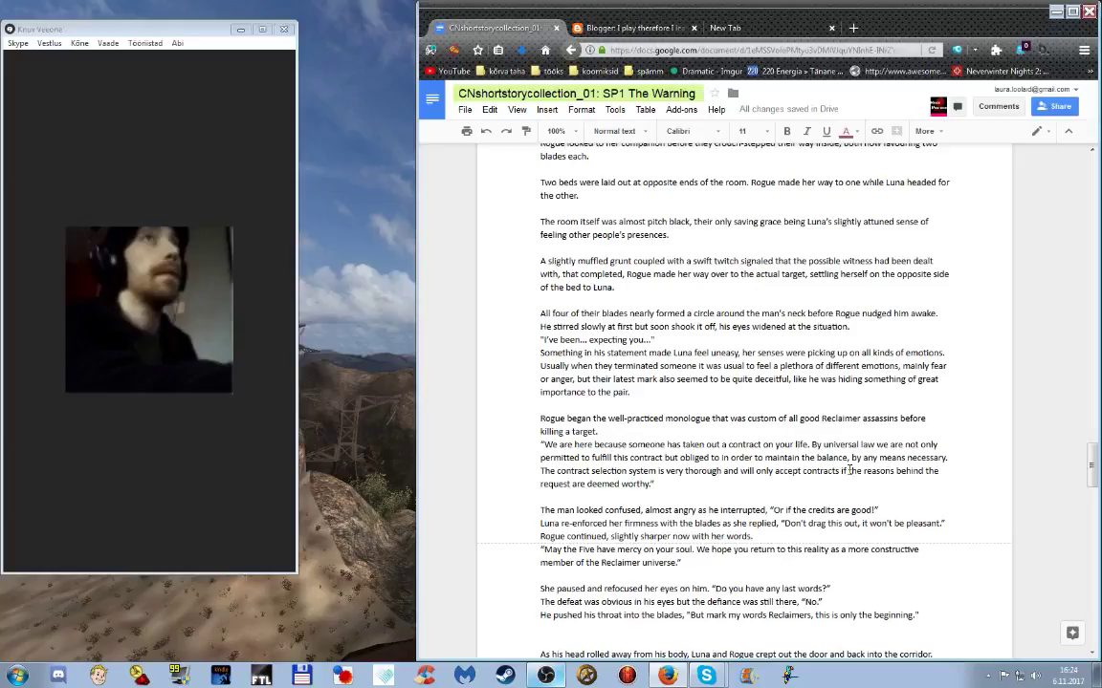
pyautogui.scroll(1, 849, 471)
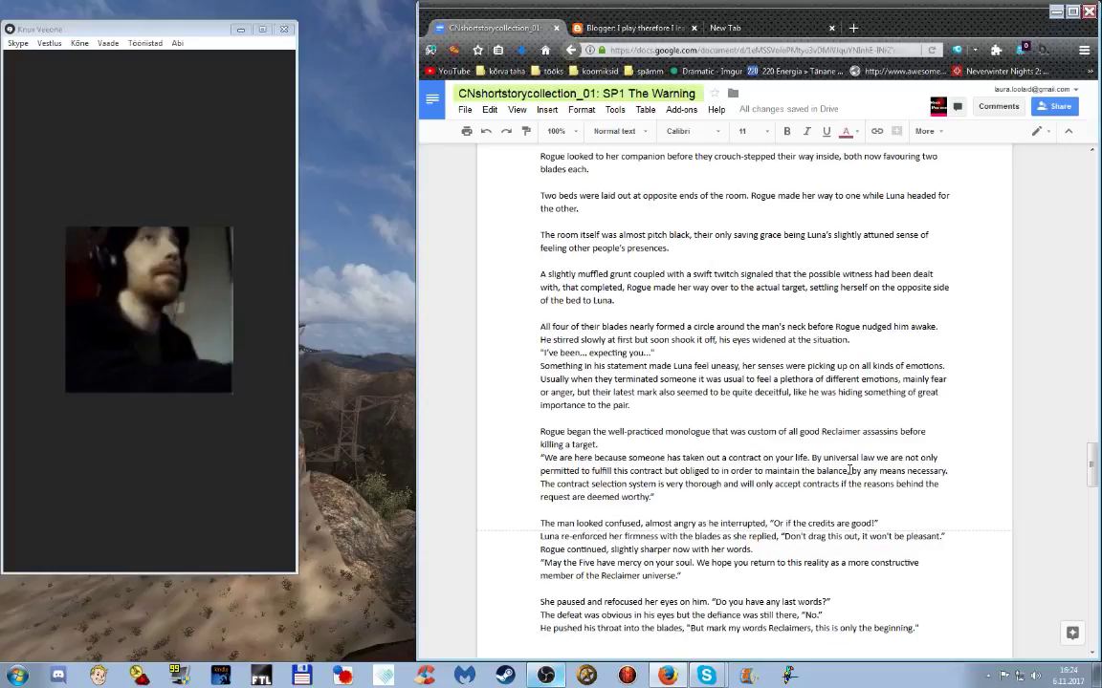
pyautogui.scroll(1, 849, 471)
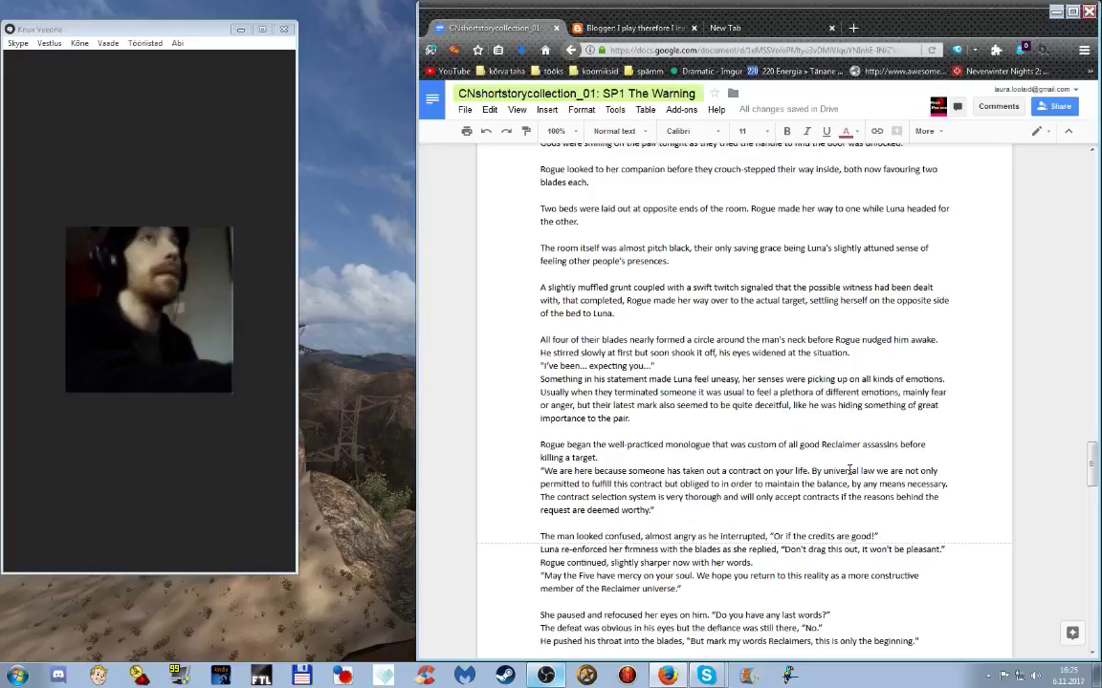
pyautogui.scroll(1, 849, 470)
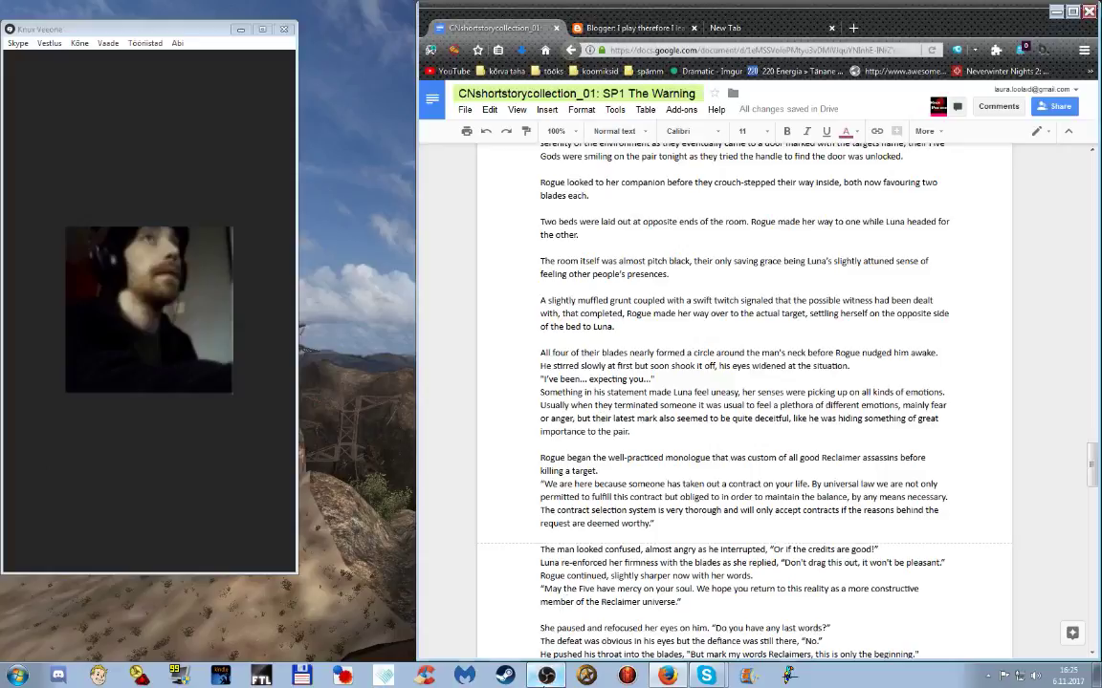
# Bring the OBS Studio window in front of the story draft from the taskbar.
pyautogui.click(545, 675)
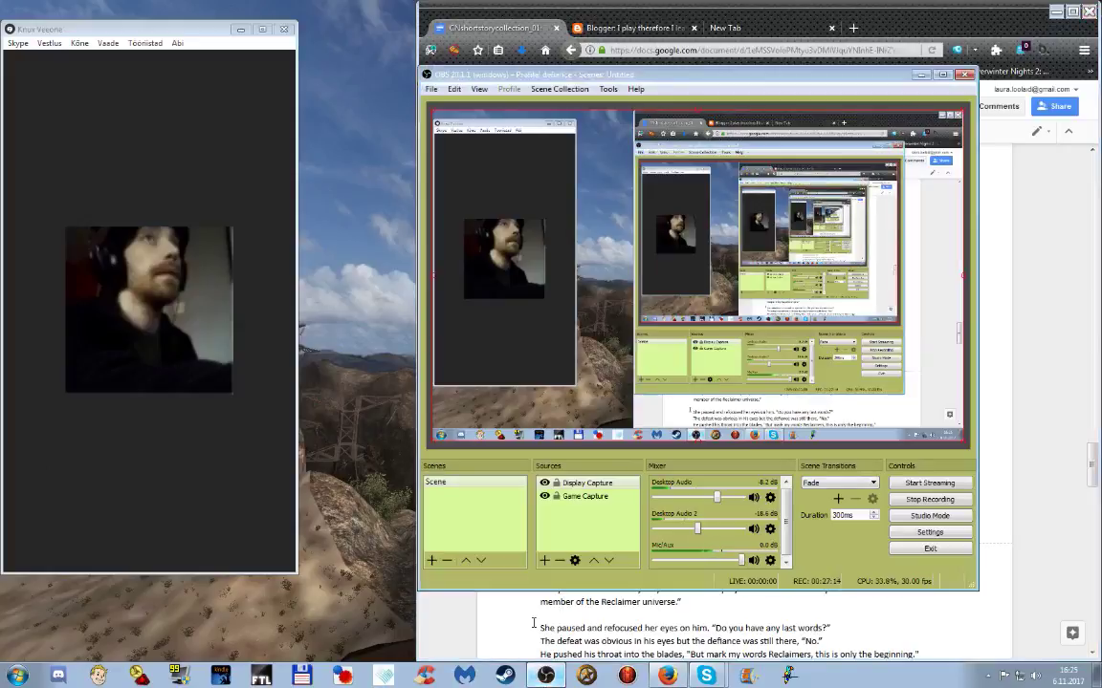